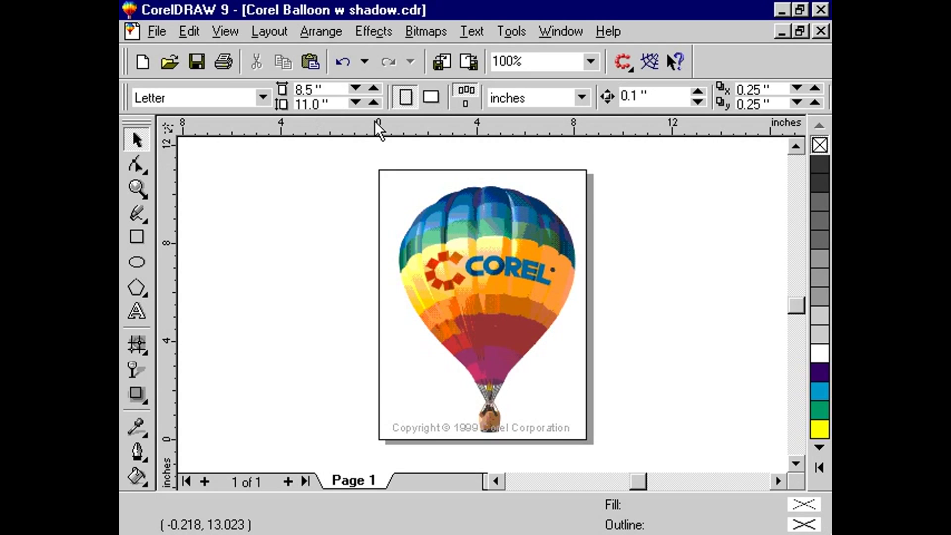
Open Tools > Options and go to the Workspace > Customize > Menus page.
left_click(503, 33)
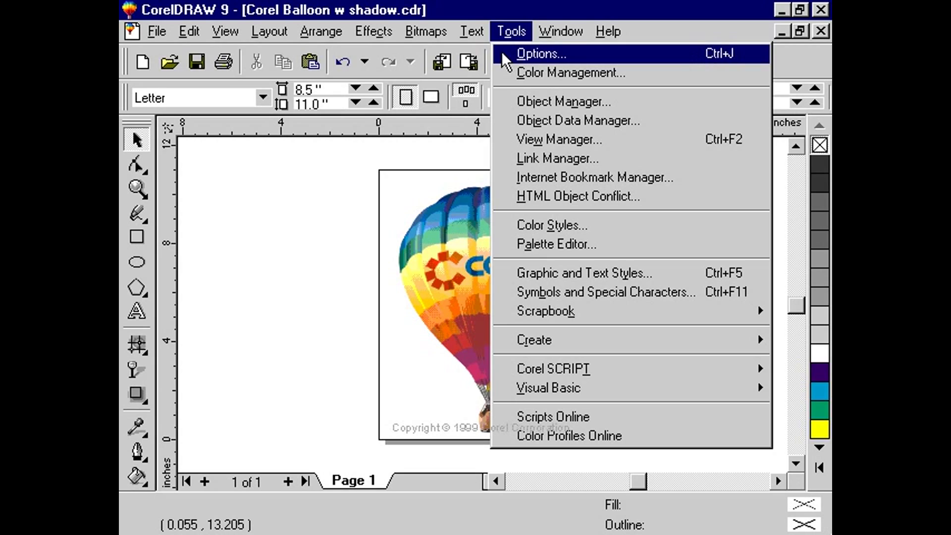
left_click(502, 54)
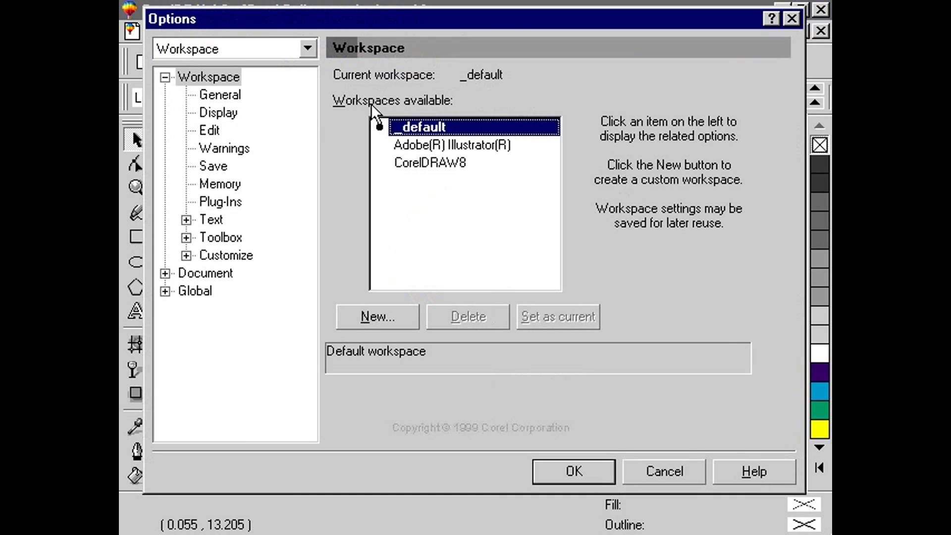
left_click(187, 255)
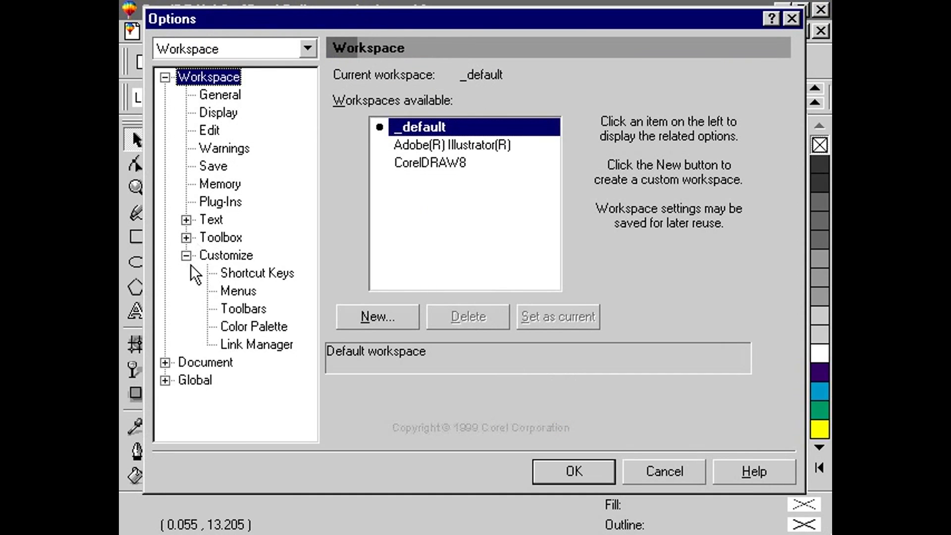
left_click(238, 292)
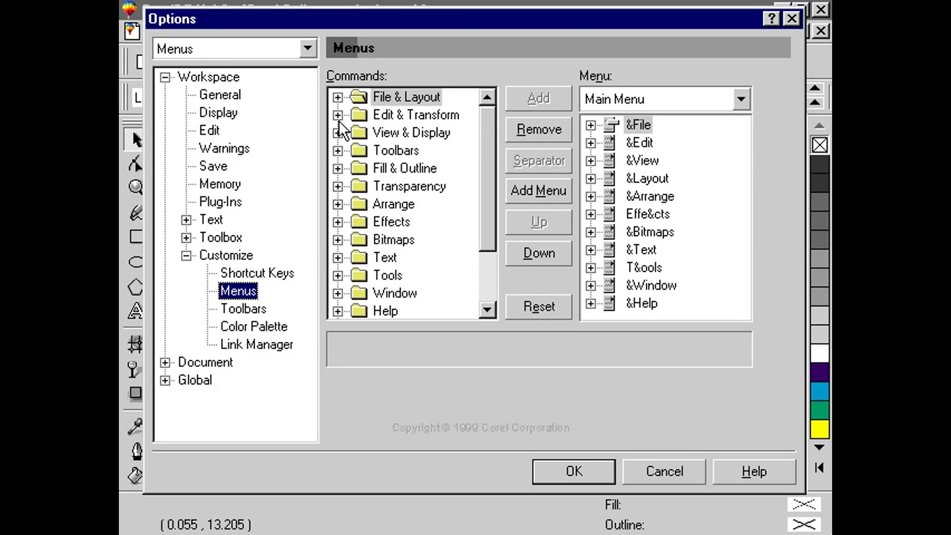
left_click(338, 115)
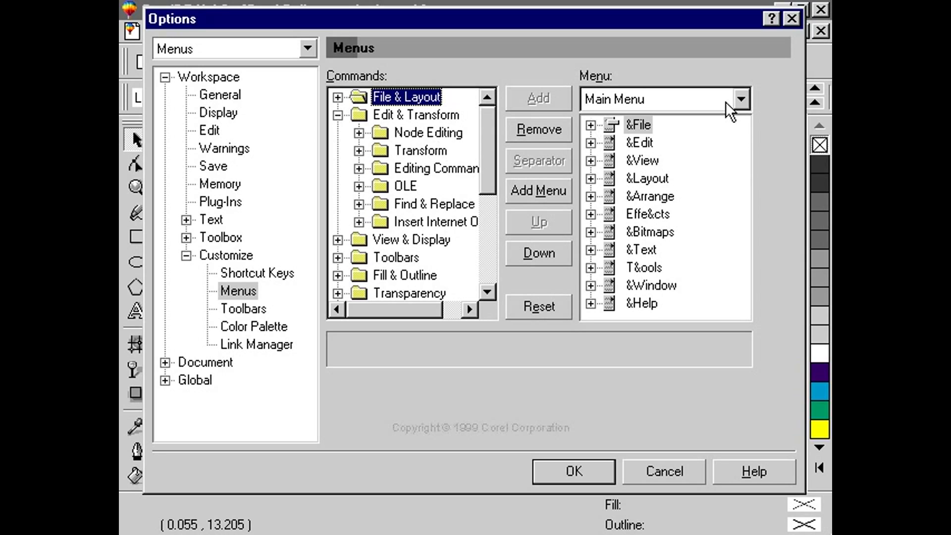
Browse the Menu dropdown's list and keep Main Menu selected for editing.
left_click(741, 98)
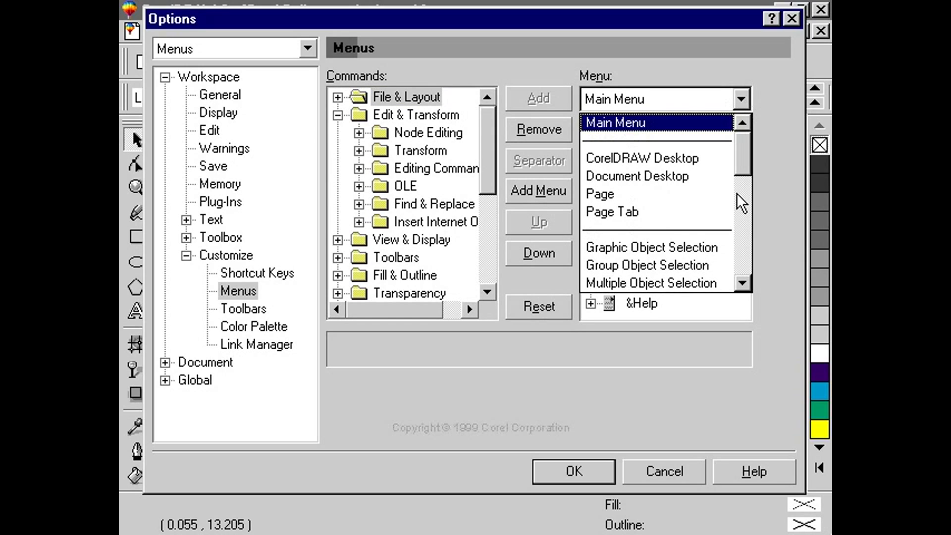
left_click(749, 260)
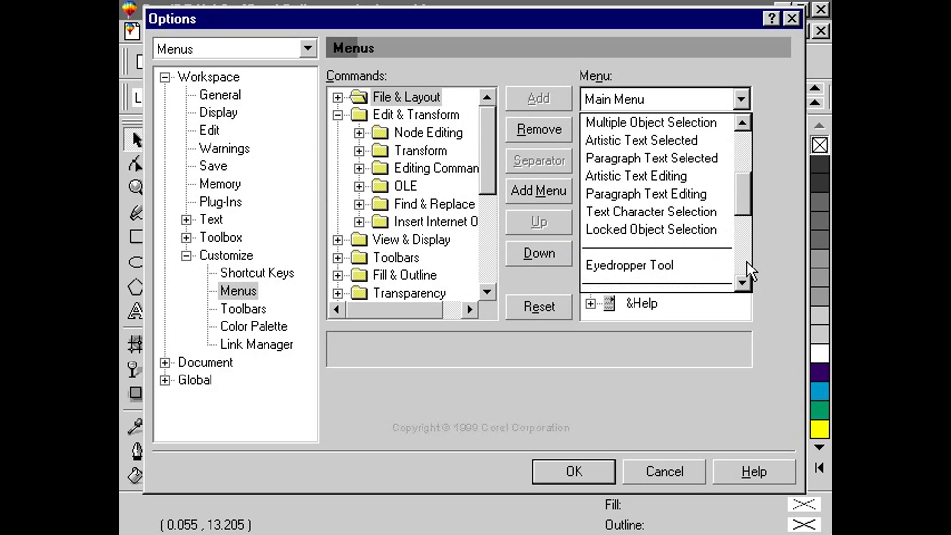
left_click(747, 261)
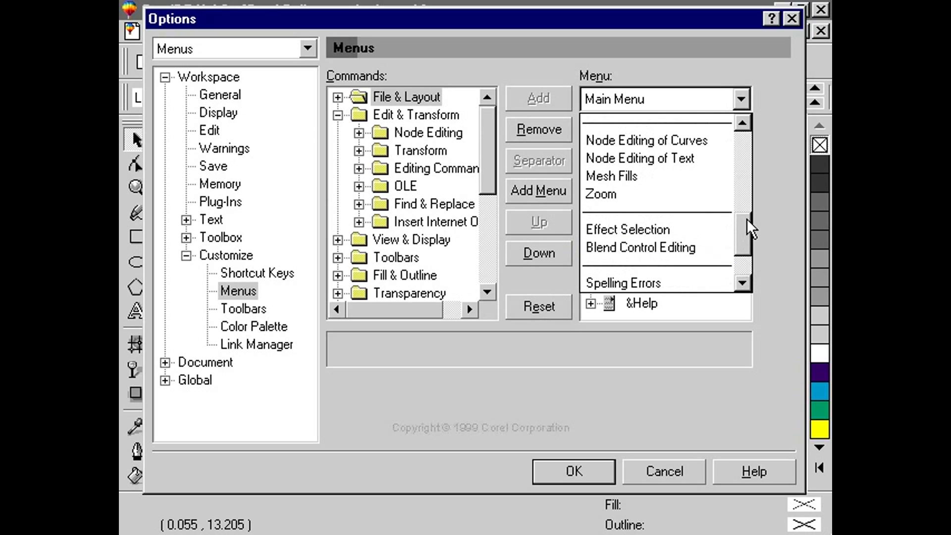
left_click(747, 142)
left_click(746, 140)
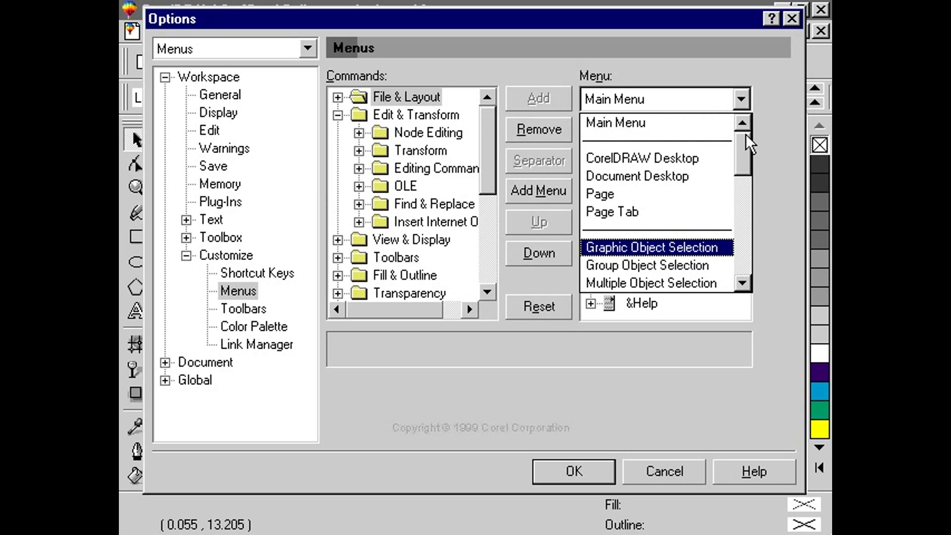
left_click(713, 123)
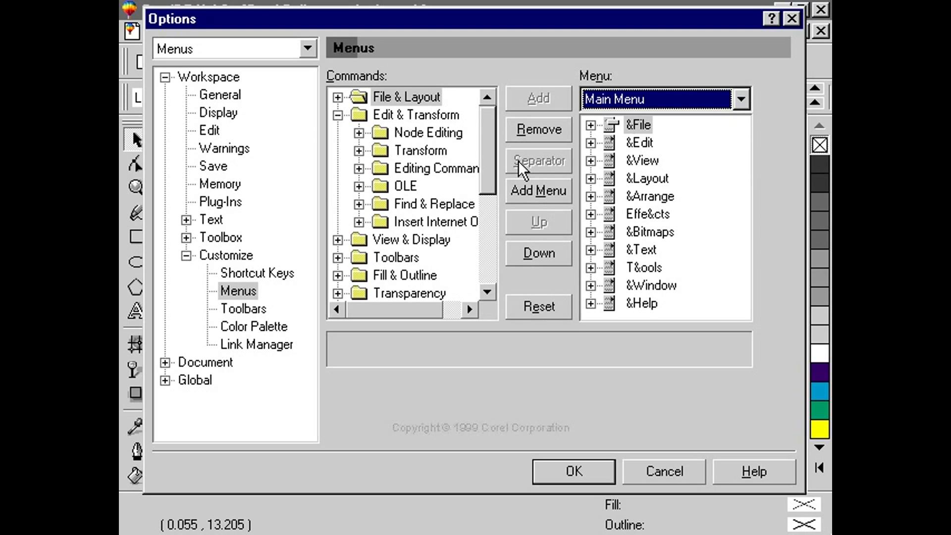
Add the Cut command from Editing Commands to the File menu after New From Template.
left_click(358, 169)
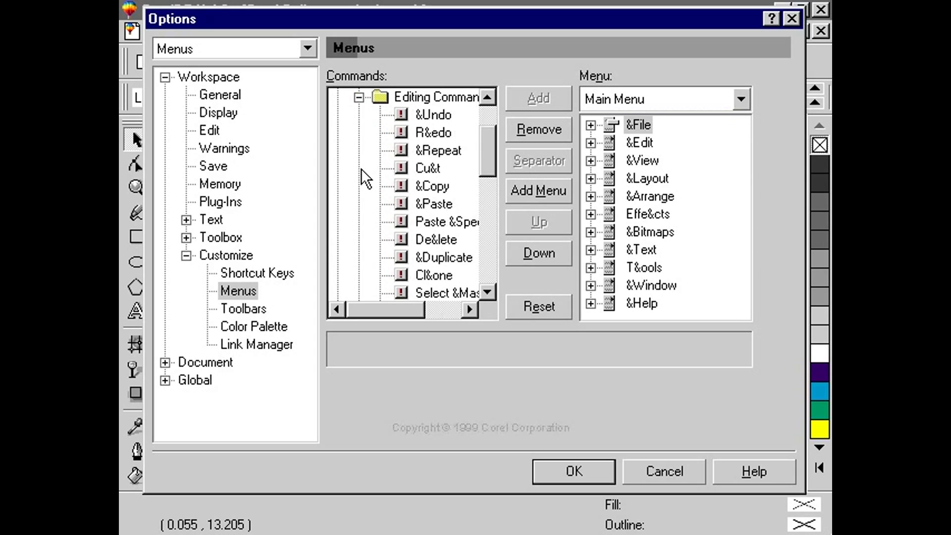
left_click(426, 171)
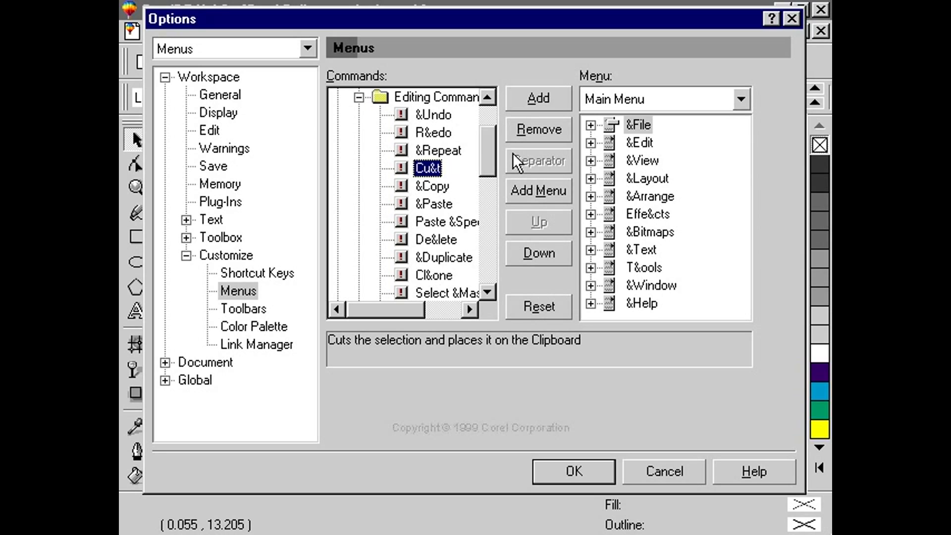
left_click(588, 129)
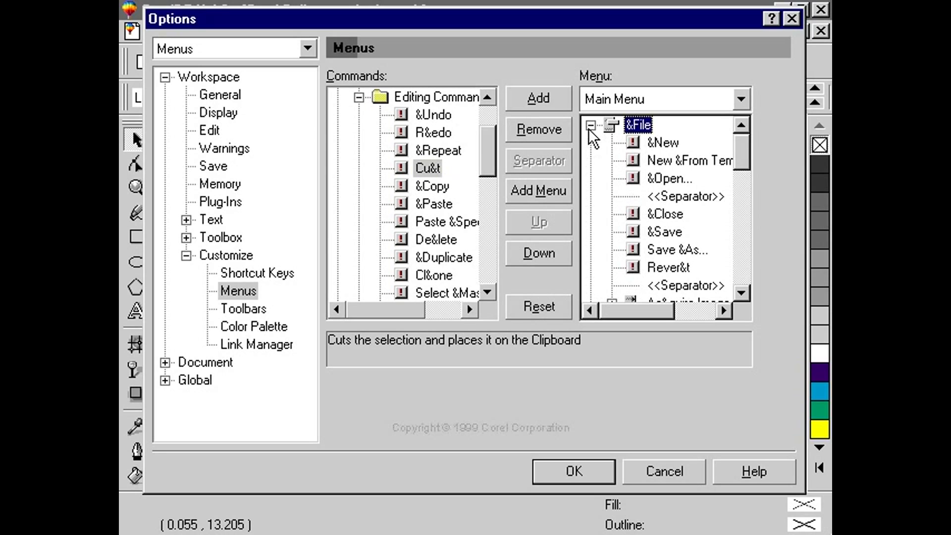
left_click(632, 164)
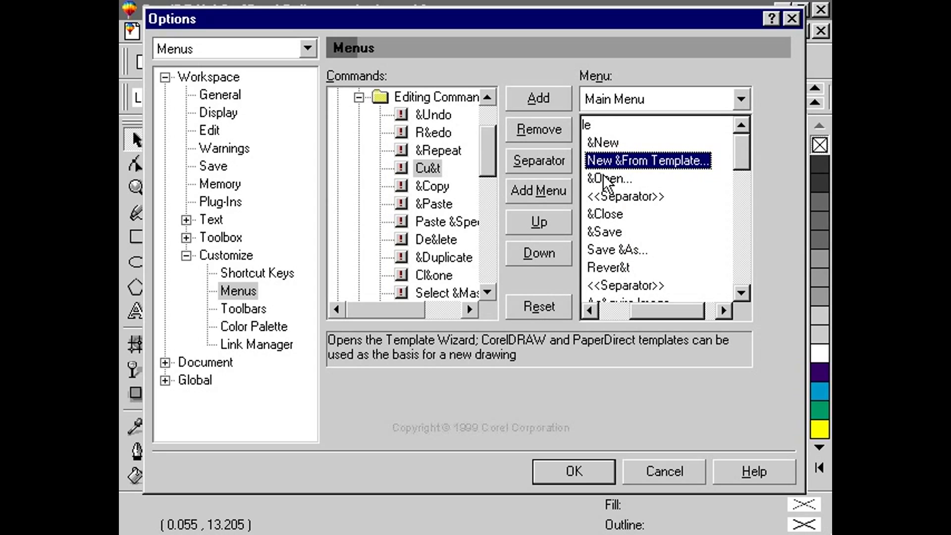
left_click(563, 107)
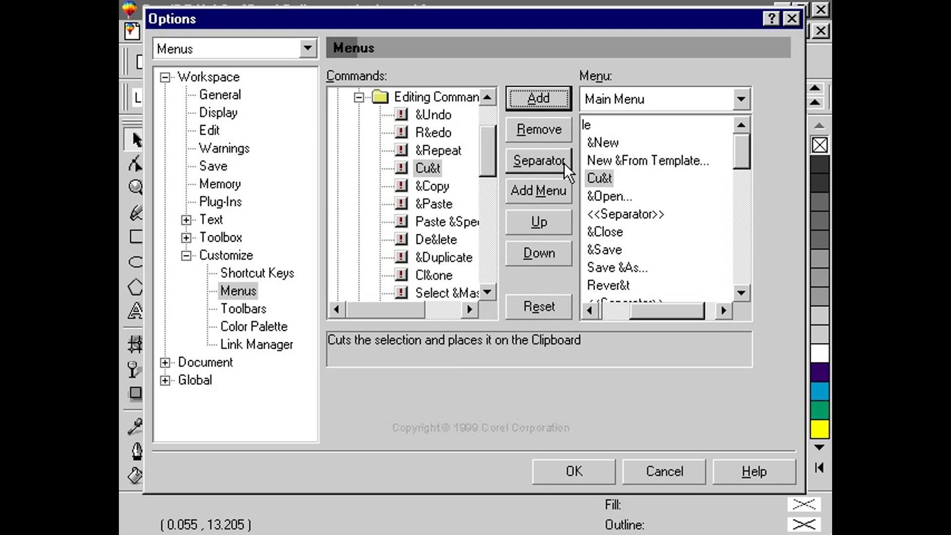
Move Cut down the File menu below Close, then remove it.
left_click(566, 261)
left_click(566, 261)
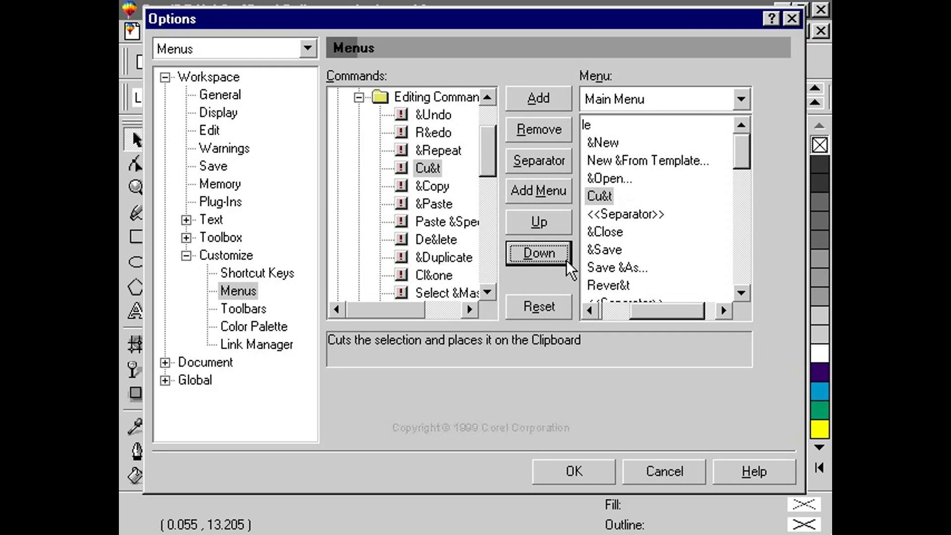
left_click(567, 259)
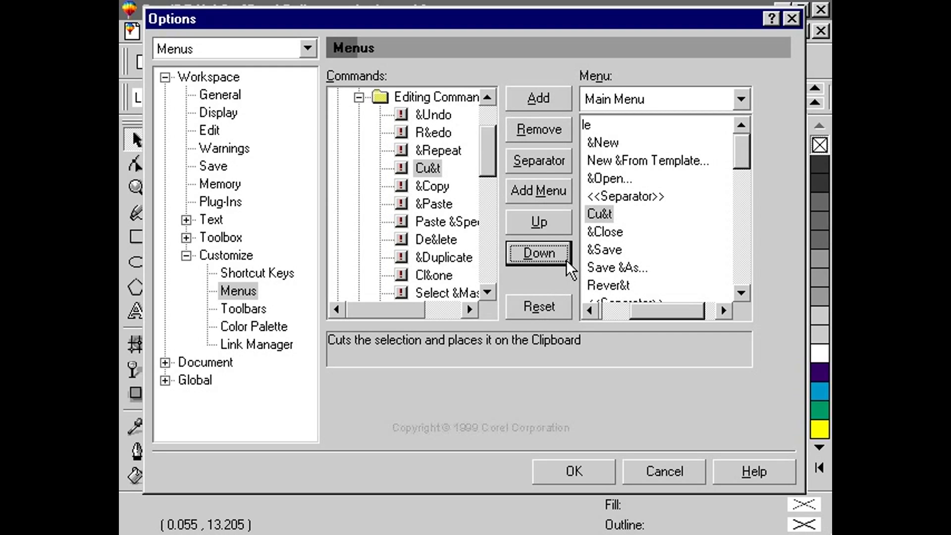
left_click(566, 260)
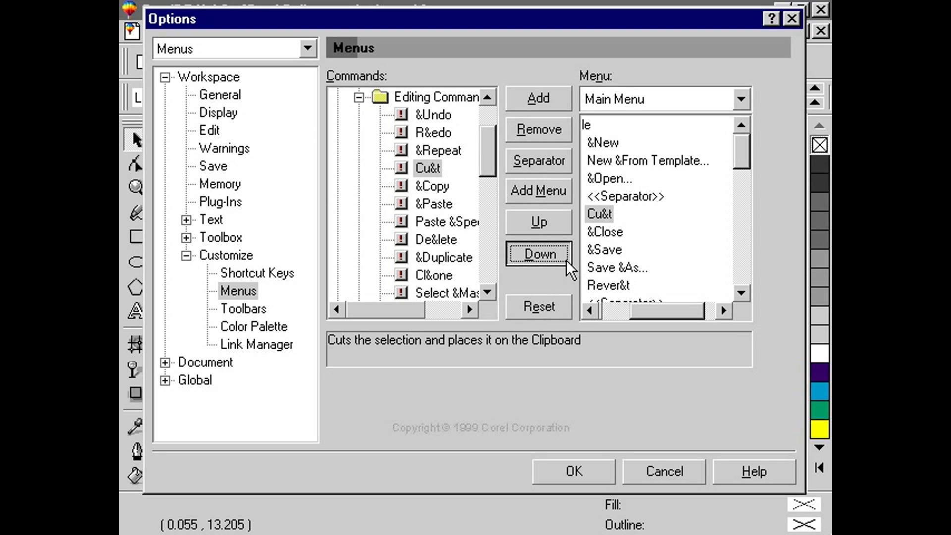
left_click(566, 221)
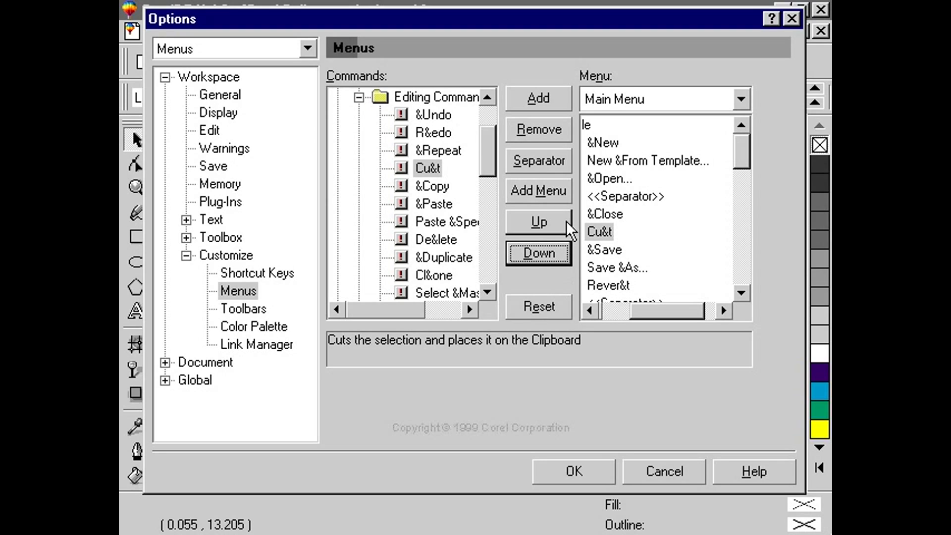
left_click(567, 139)
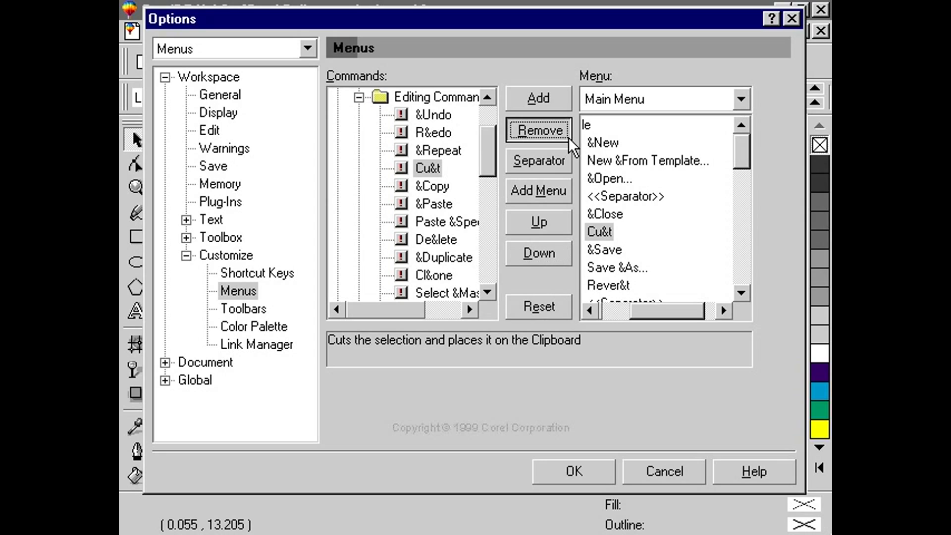
Insert a separator after Save, then remove that separator again.
left_click(564, 156)
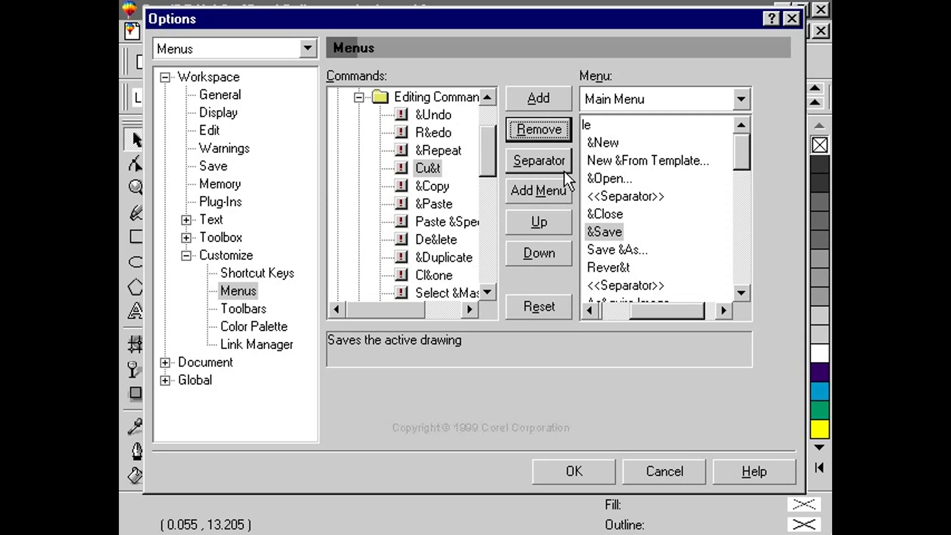
left_click(563, 170)
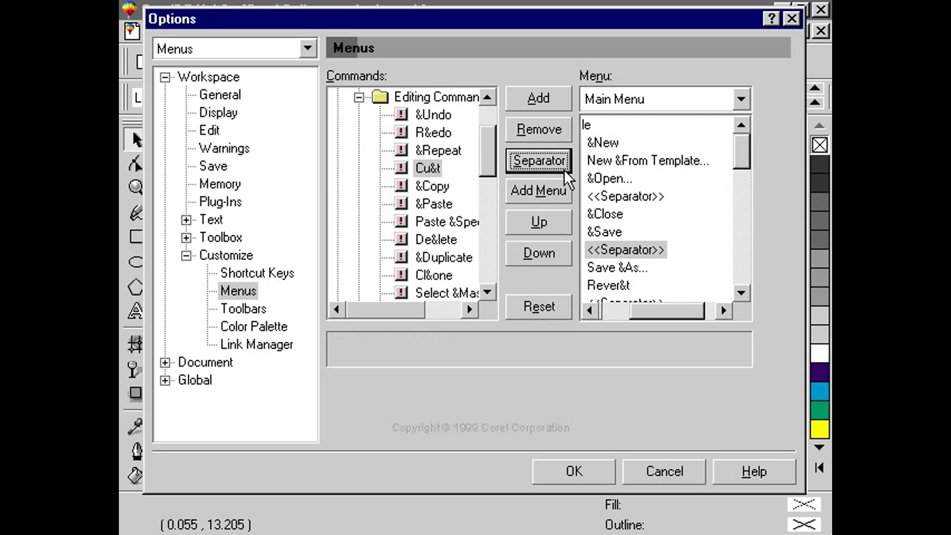
left_click(566, 138)
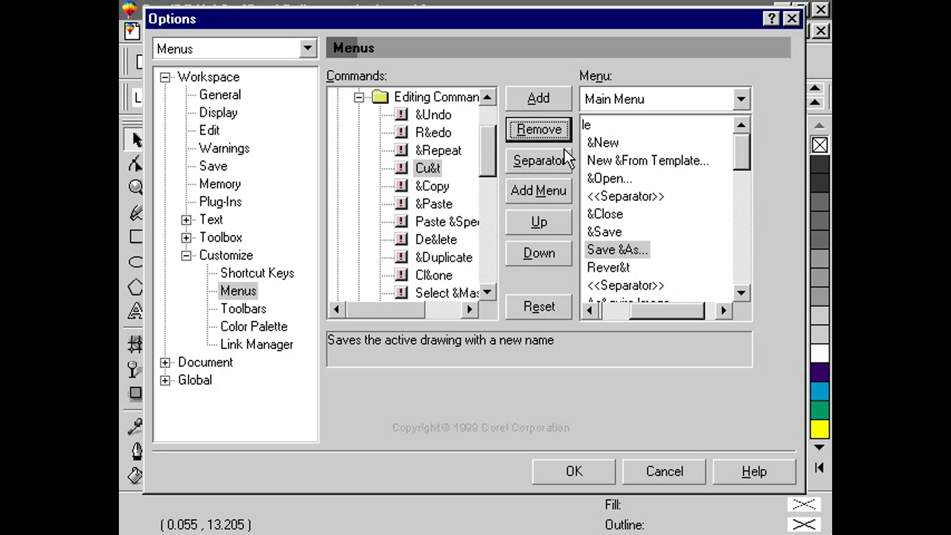
Add a new submenu named Arrange after Save As in the File menu.
left_click(562, 200)
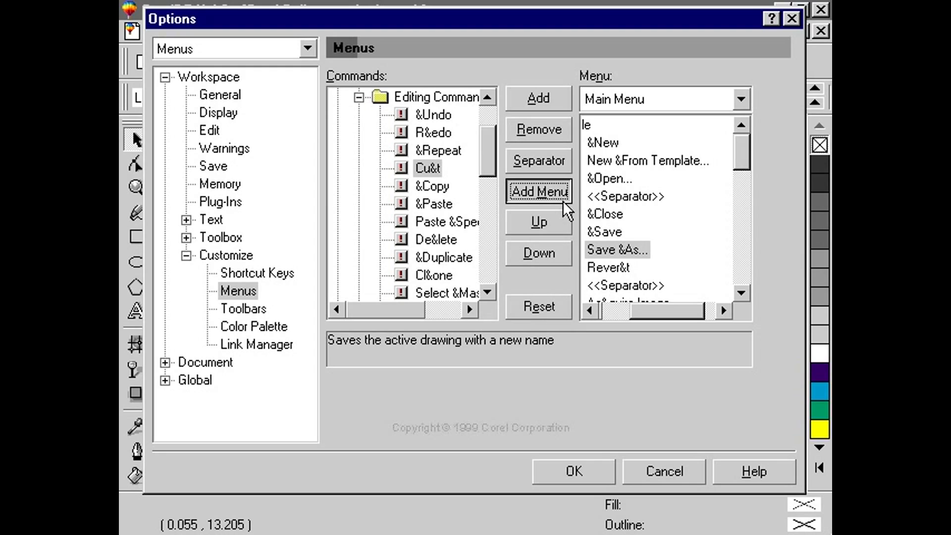
left_click(563, 201)
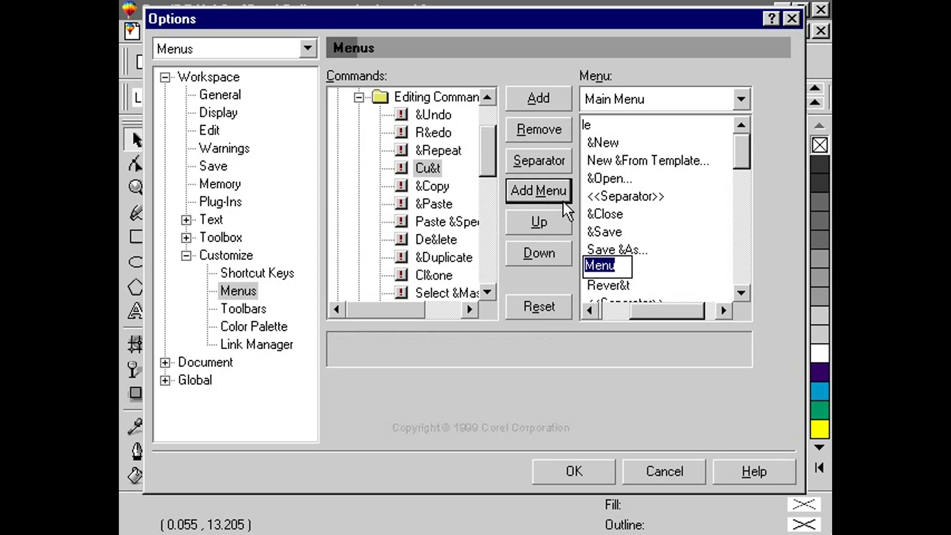
type("A")
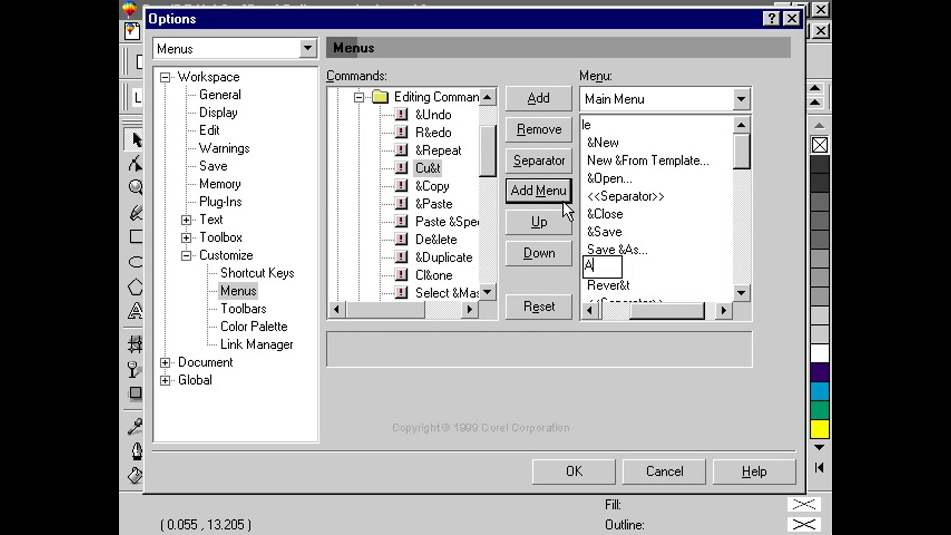
type("rrange")
key("Return")
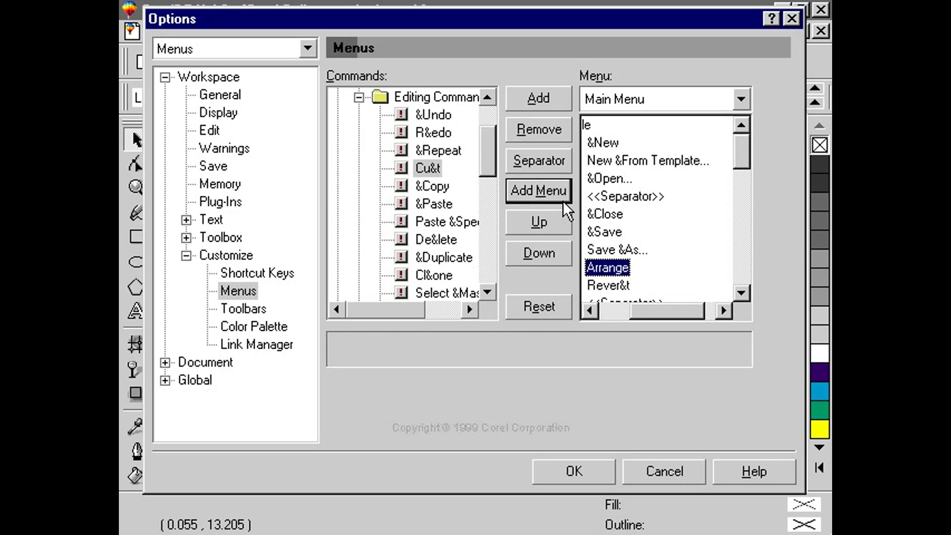
Put Duplicate and Clone into the Arrange submenu, then reset the Main Menu to defaults.
double_click(591, 269)
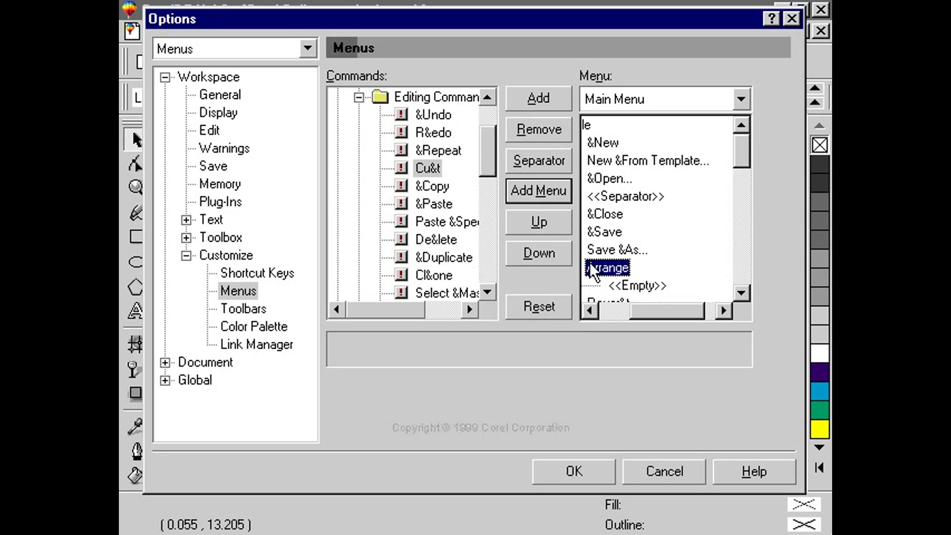
double_click(459, 257)
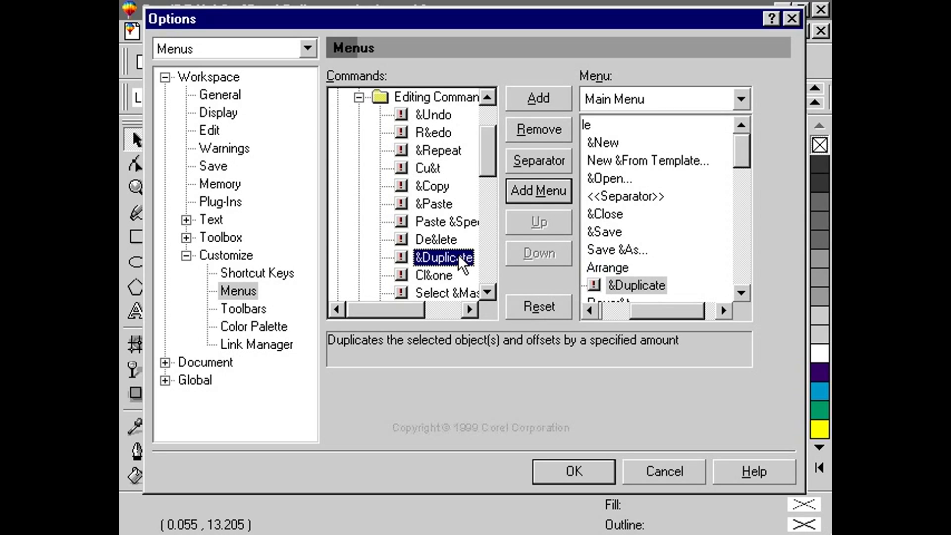
double_click(444, 275)
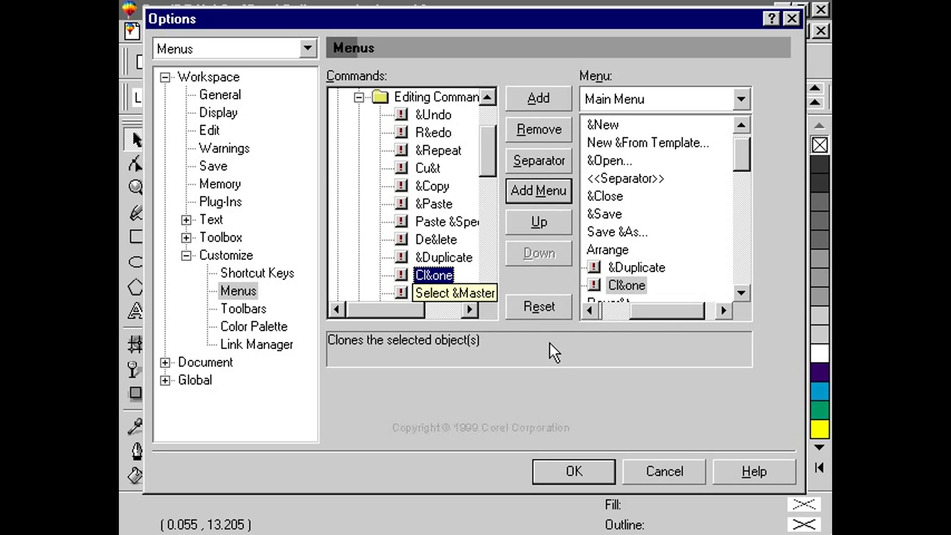
left_click(556, 317)
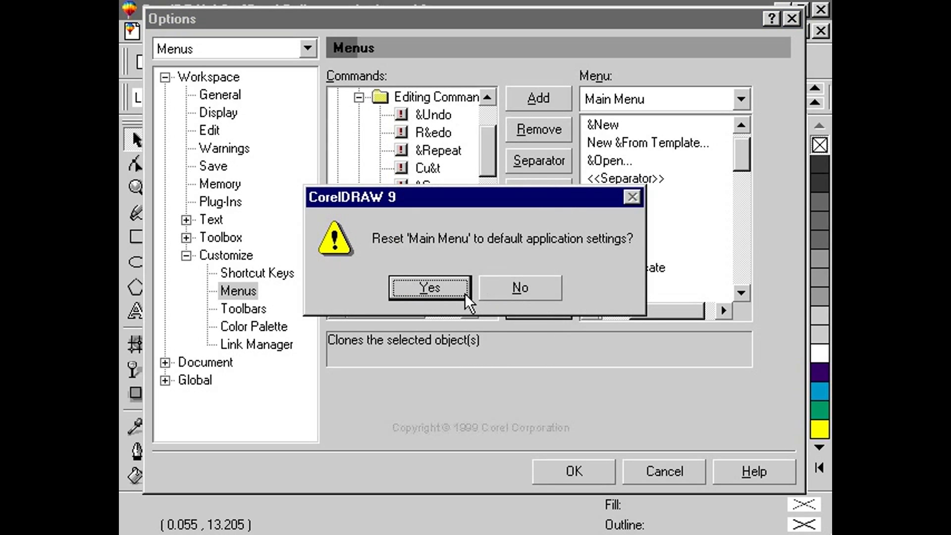
left_click(466, 293)
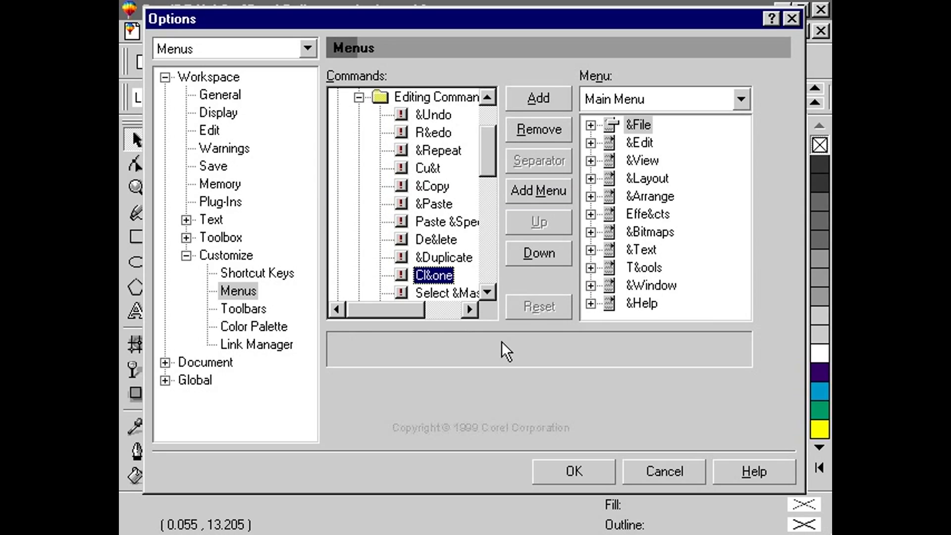